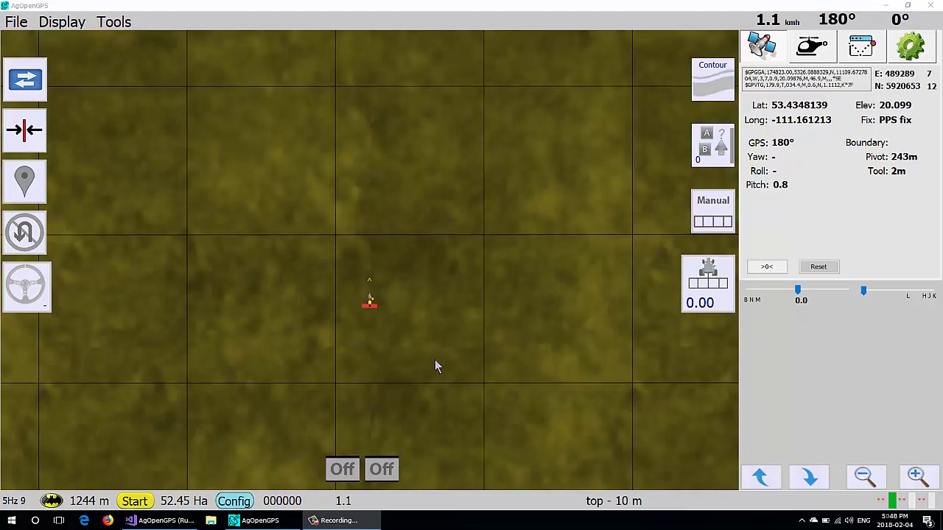
Create a new field named 'aaa', which opens as 'aaa Feb04'
left_click(132, 501)
left_click(189, 369)
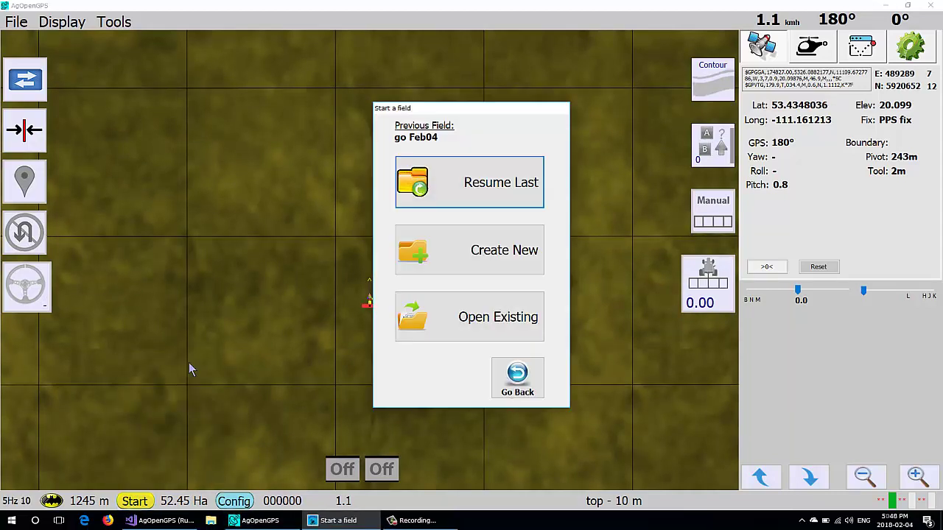
left_click(501, 260)
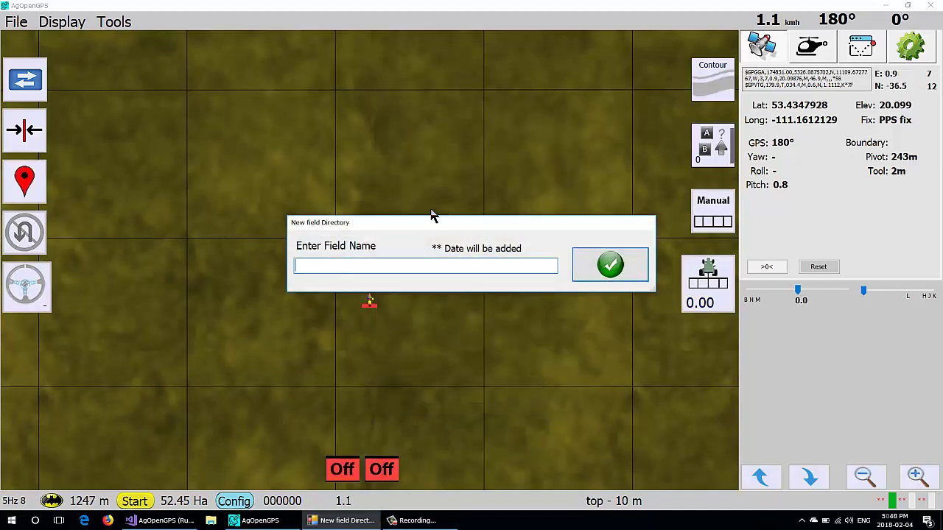
type("aaa")
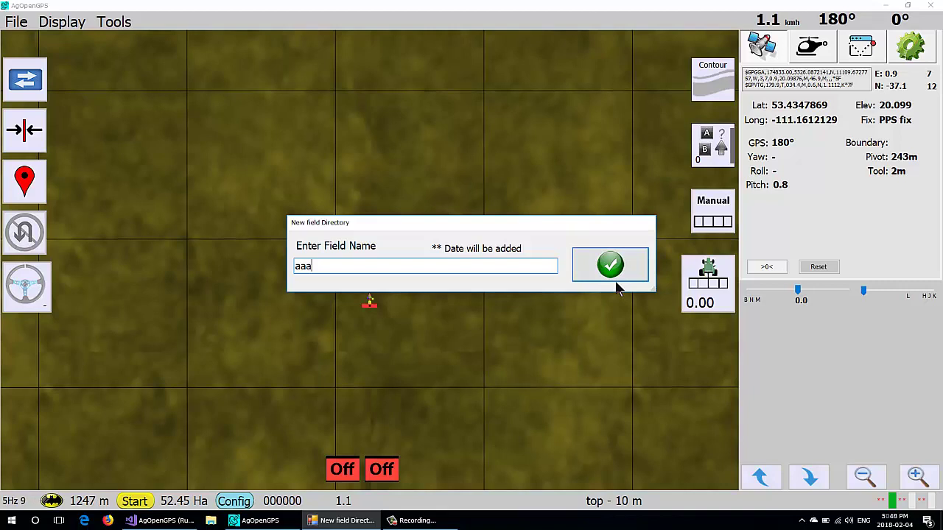
left_click(614, 271)
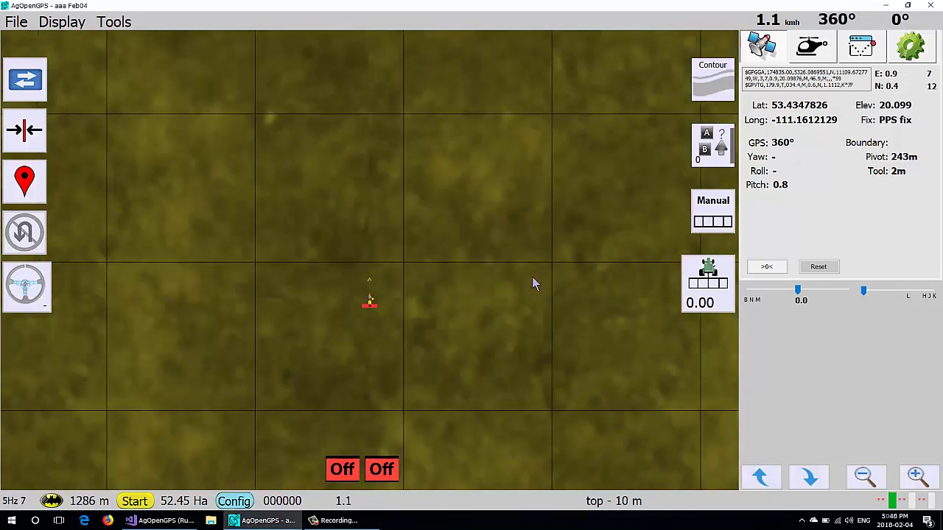
Start a field boundary and choose to draw it in Google Earth
left_click(134, 503)
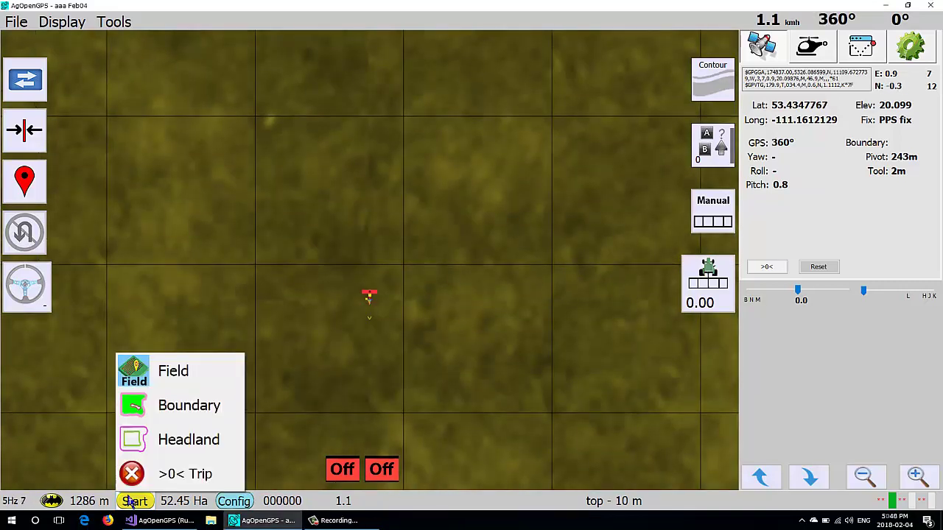
left_click(175, 412)
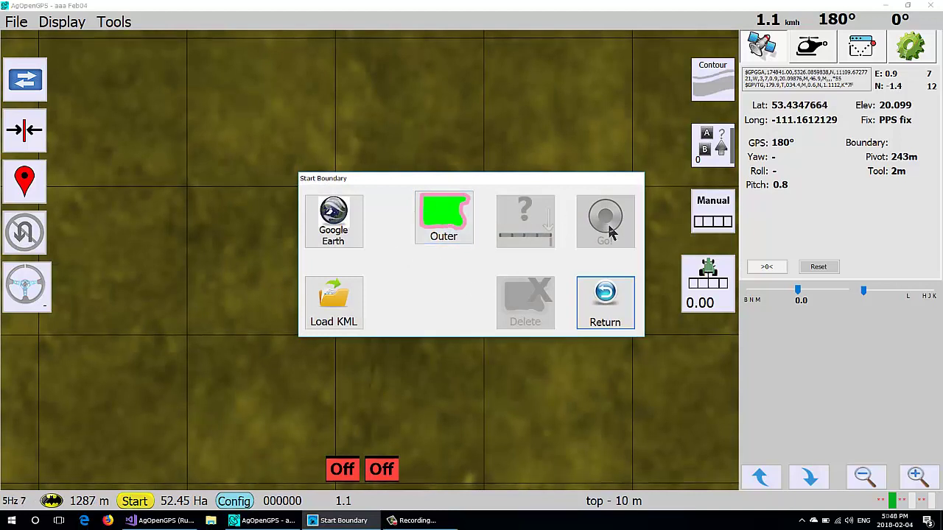
left_click(336, 221)
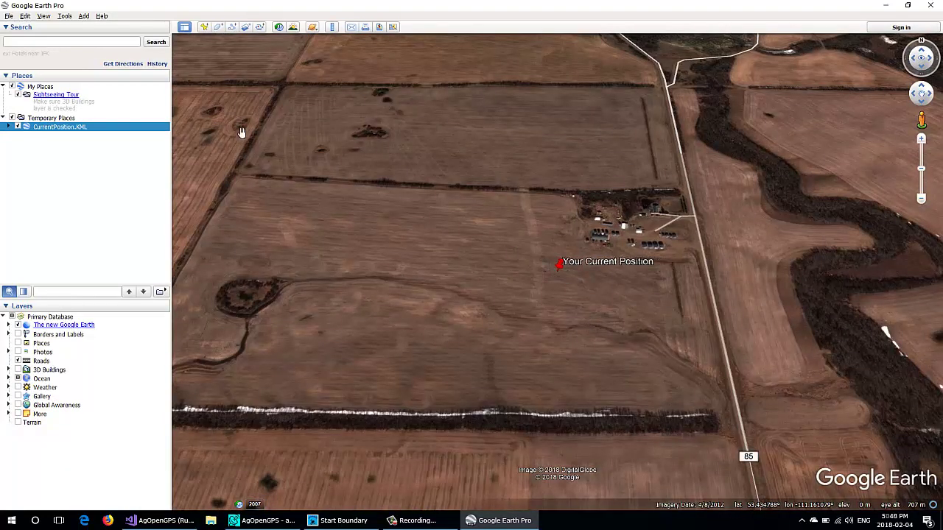
Trace a closed path around the current-position placemark and keep it as Untitled Path
left_click(232, 27)
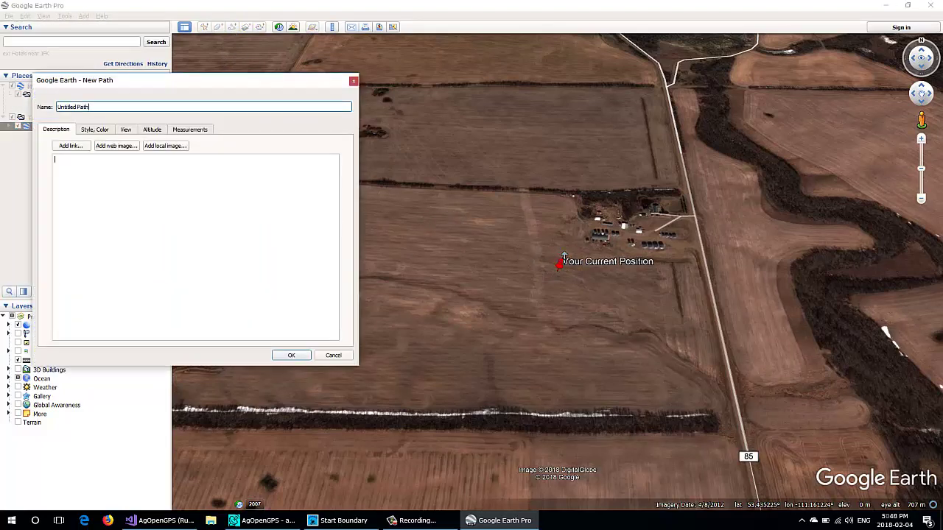
left_click(550, 251)
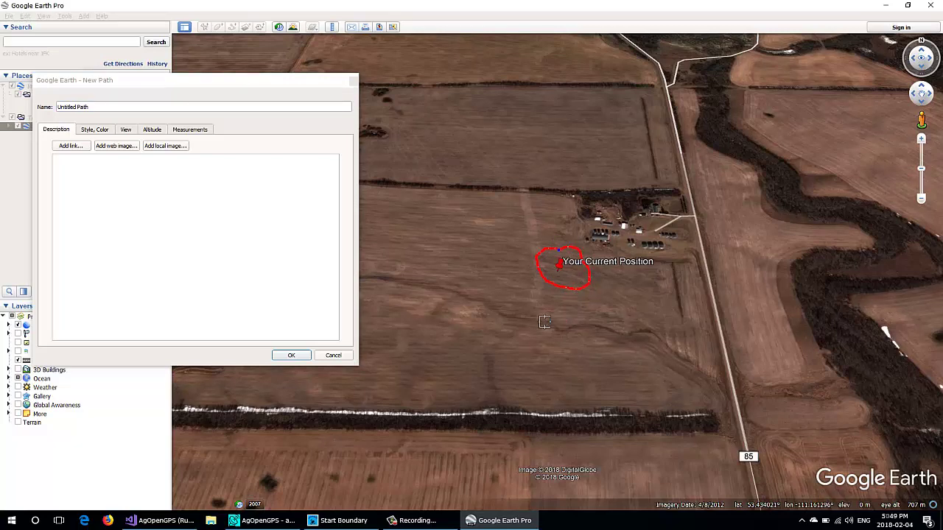
left_click(292, 356)
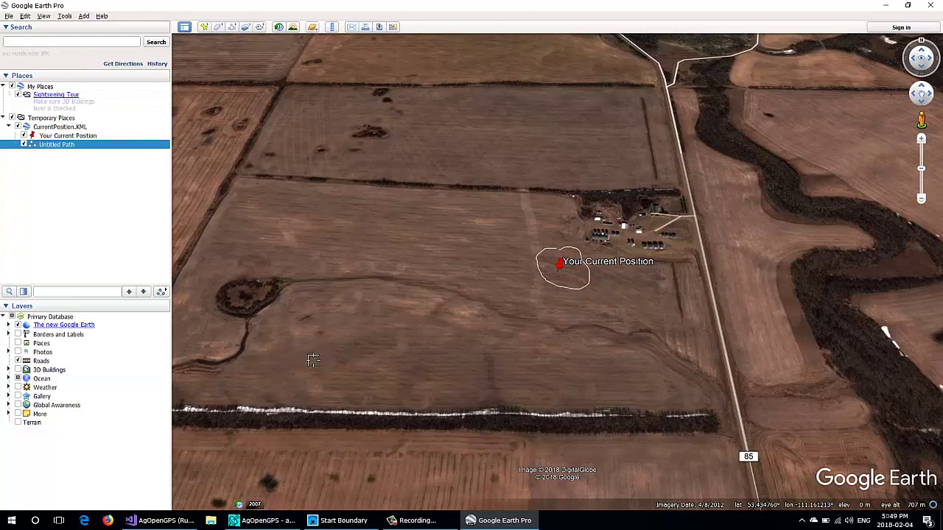
Save Untitled Path as a KML file in the aaa Feb04 folder, then quit Google Earth
right_click(52, 147)
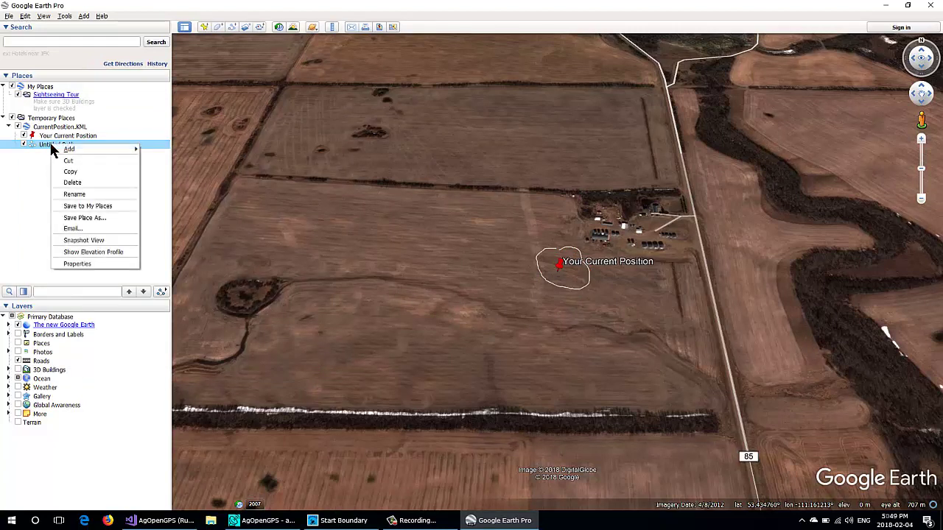
left_click(97, 219)
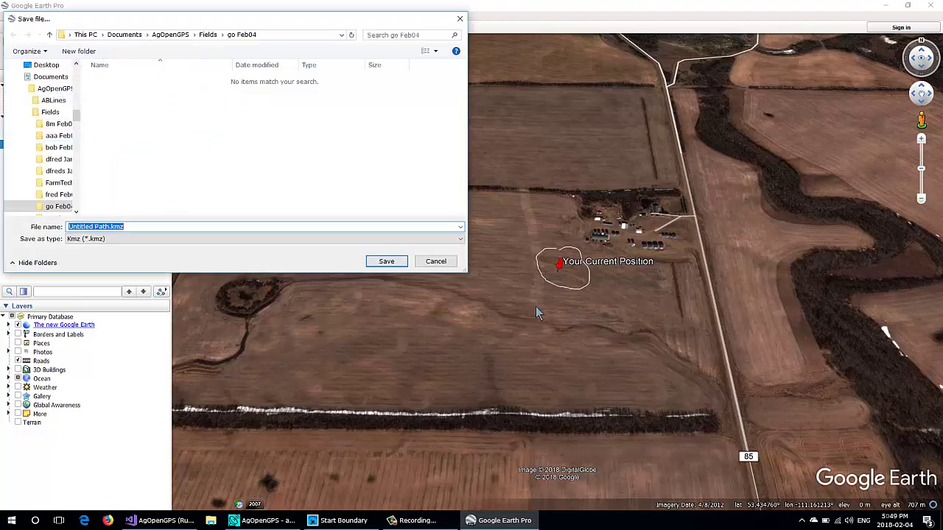
left_click(65, 135)
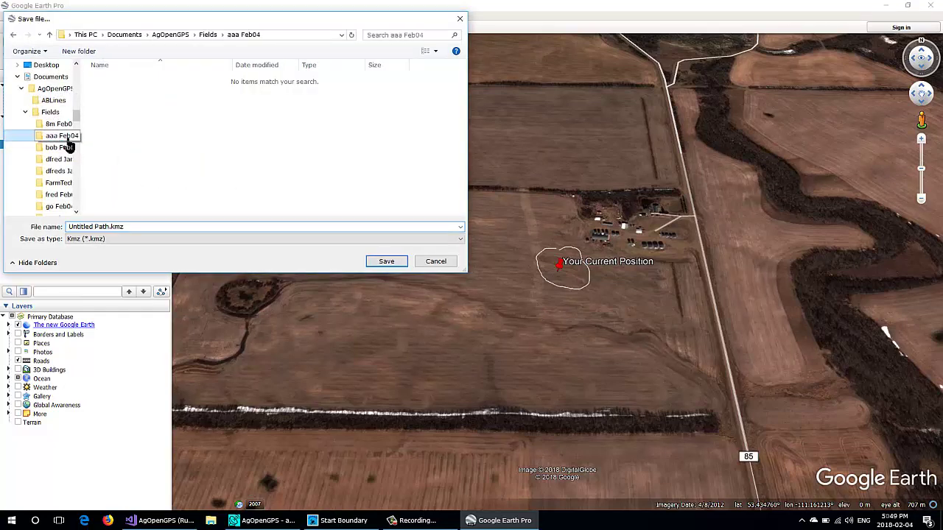
left_click(152, 239)
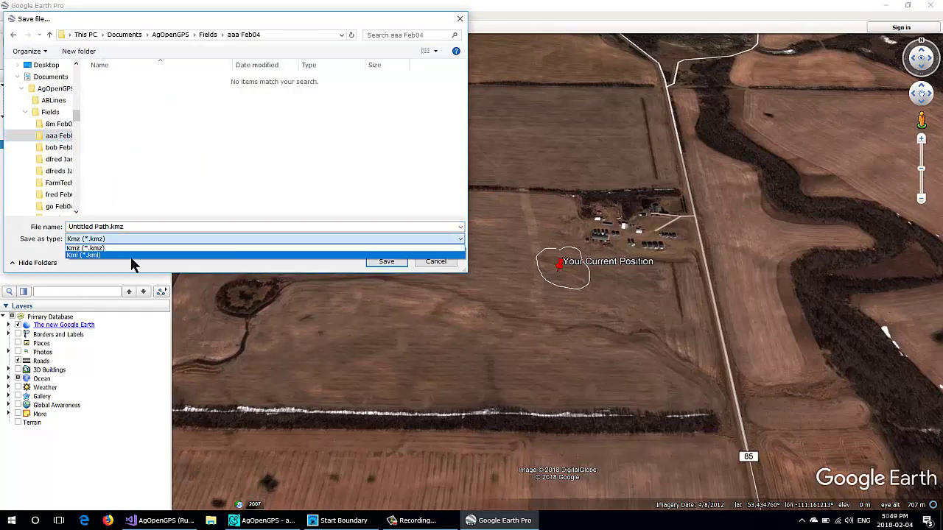
left_click(131, 257)
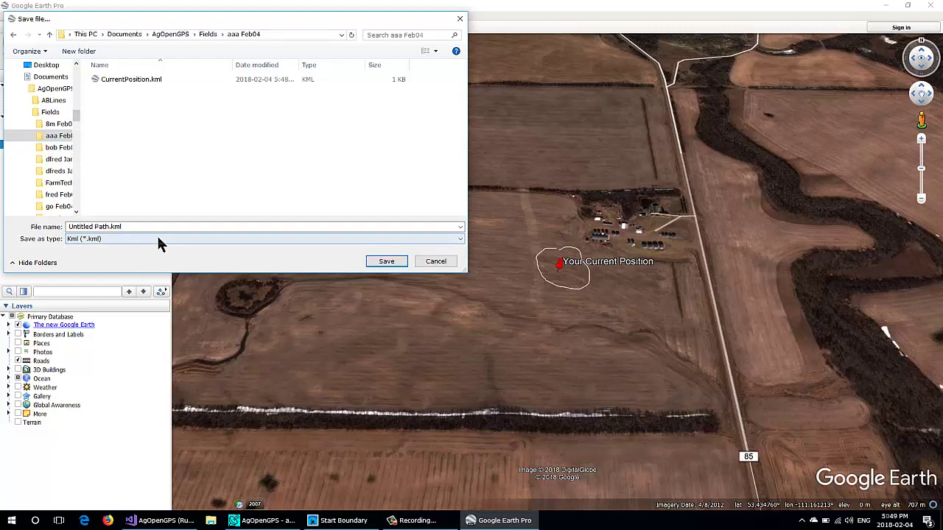
left_click(387, 263)
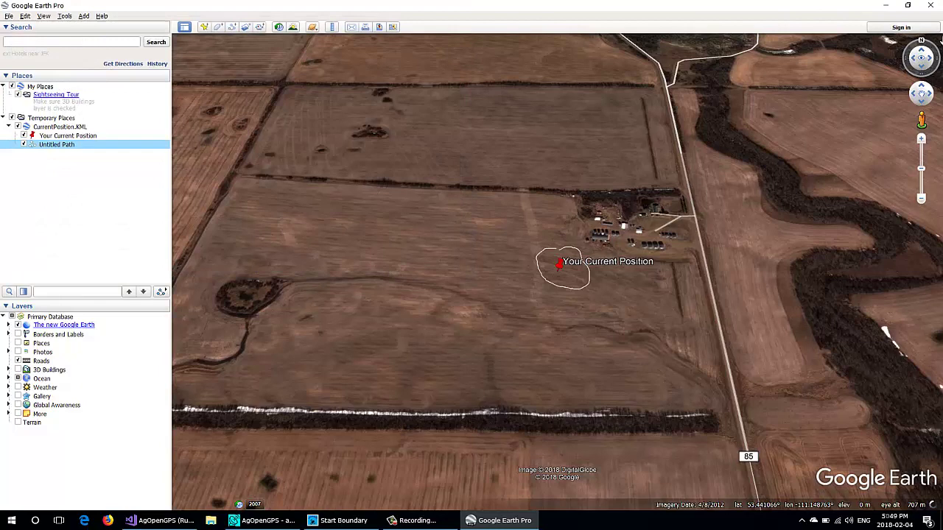
key("alt+F4")
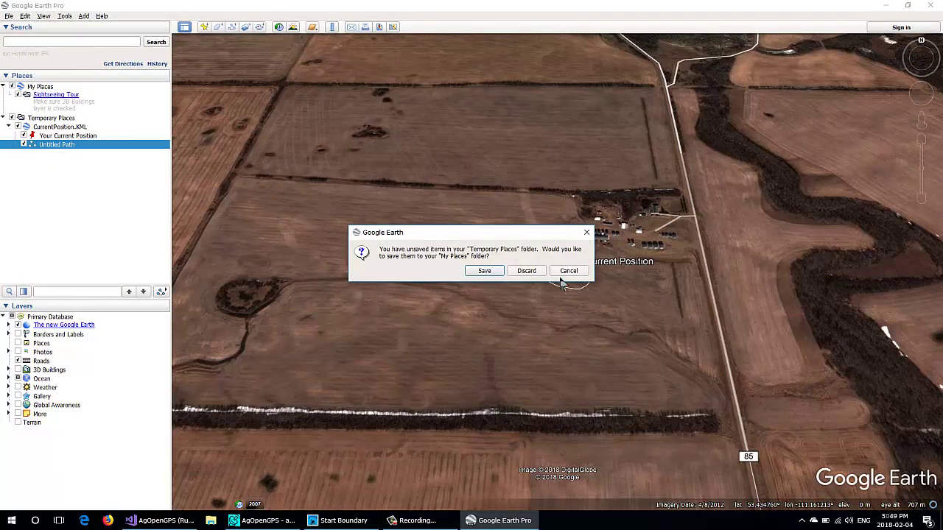
Discard Google Earth's temporary places and load Untitled Path.kml as the 0.6 Ha boundary
left_click(532, 272)
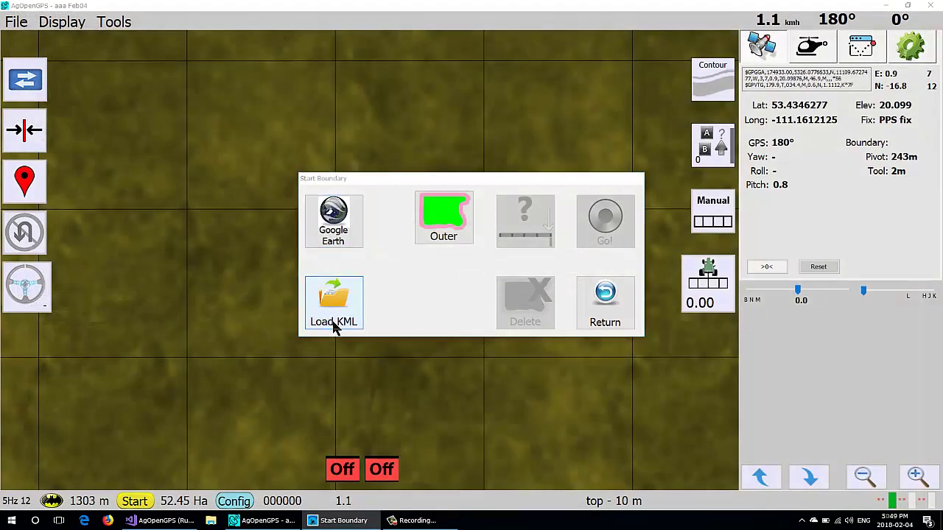
left_click(334, 322)
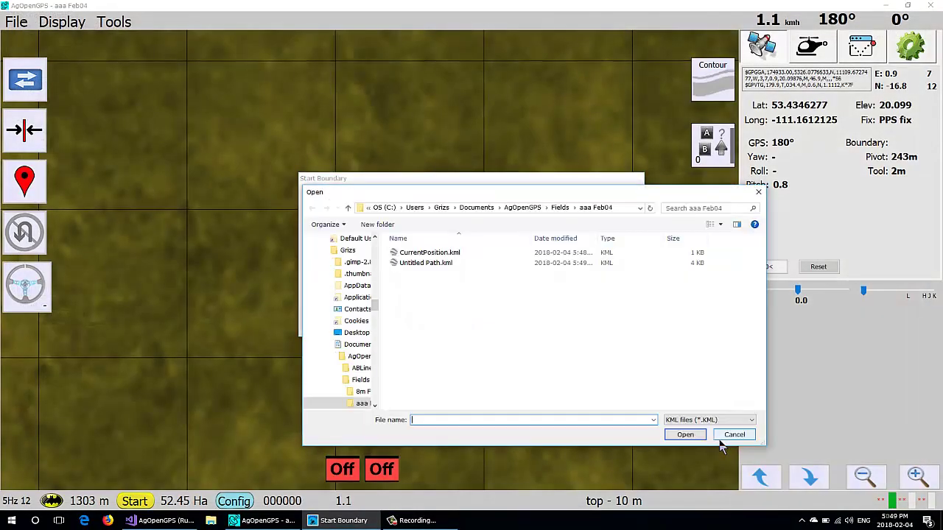
double_click(435, 265)
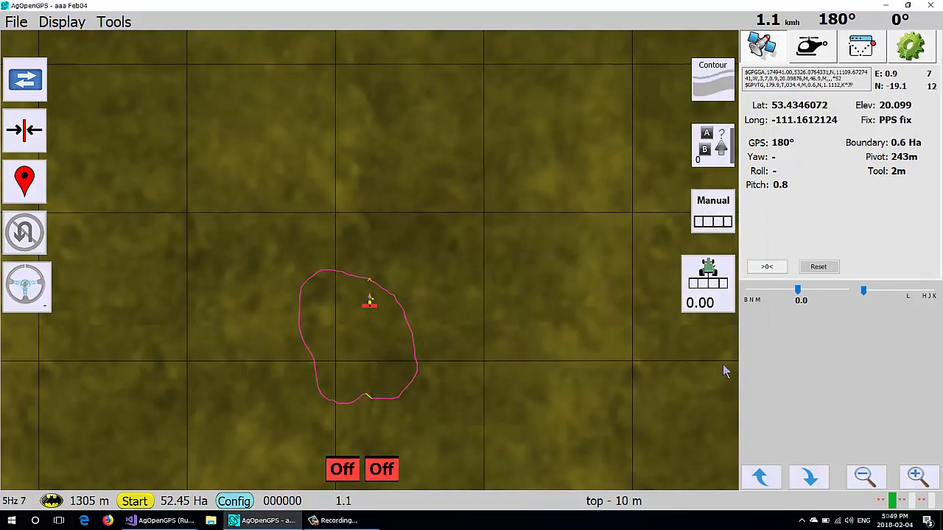
Turn on Auto sections, set the simulated tractor moving, and zoom in on it
left_click(720, 302)
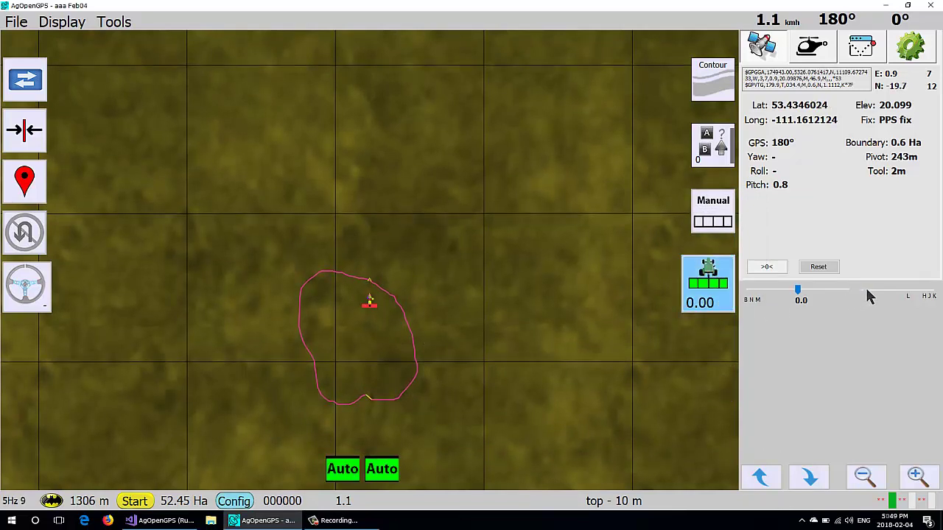
left_click(865, 291)
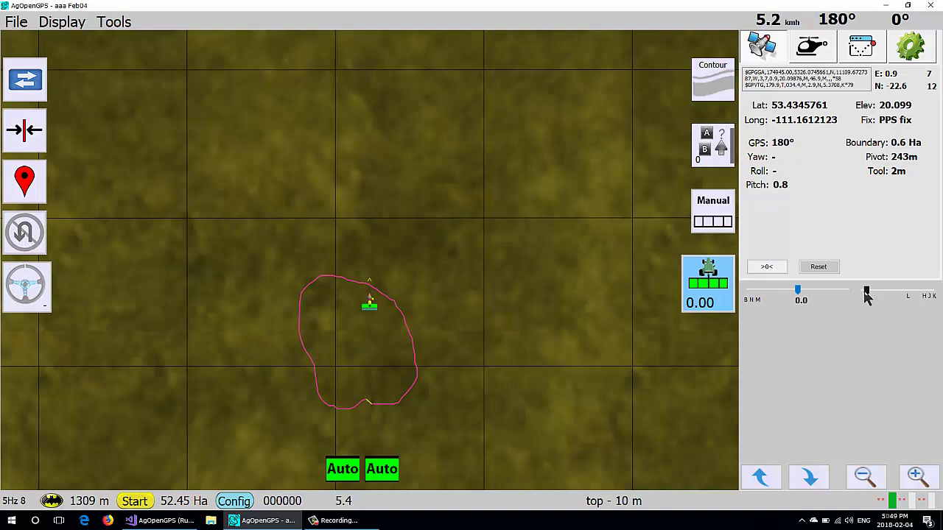
left_click(910, 475)
left_click(910, 476)
left_click(910, 478)
left_click(910, 478)
left_click(910, 478)
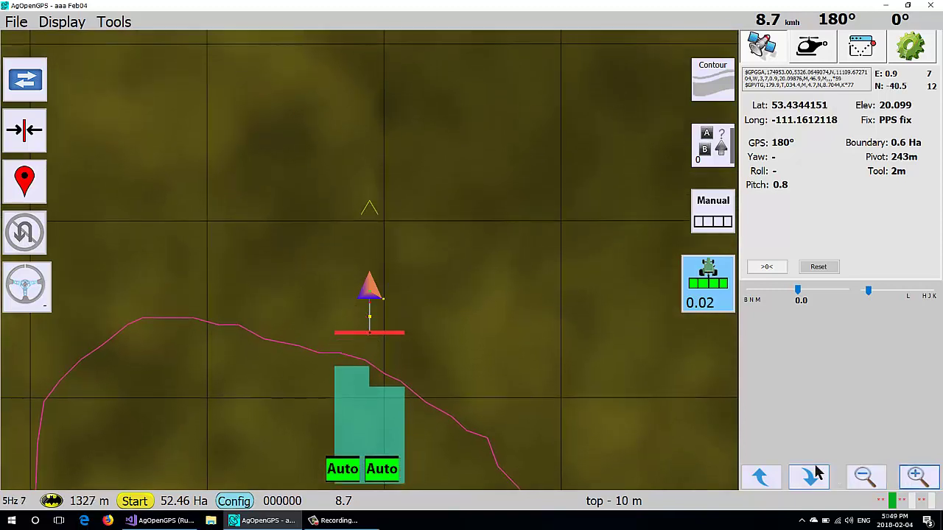
Toggle all sections on and off, then steer the tractor left toward 144.9°
left_click(713, 221)
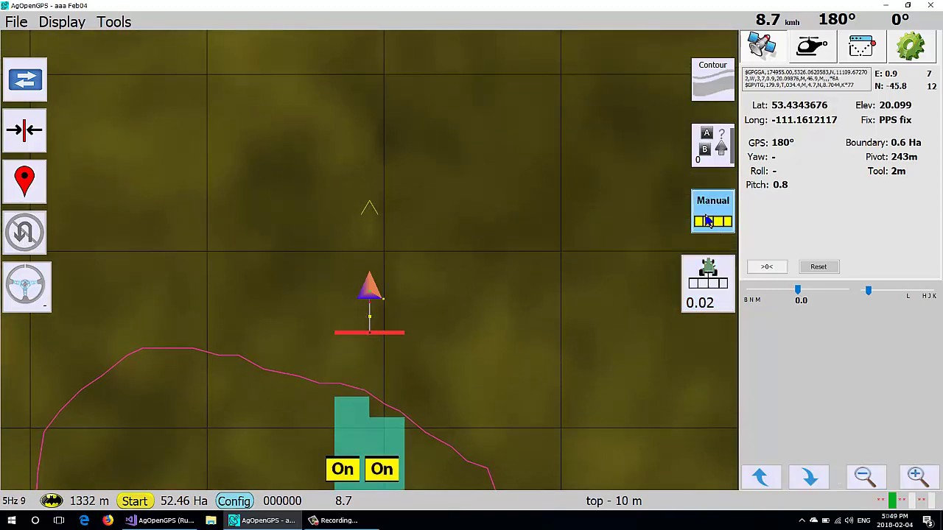
left_click(717, 223)
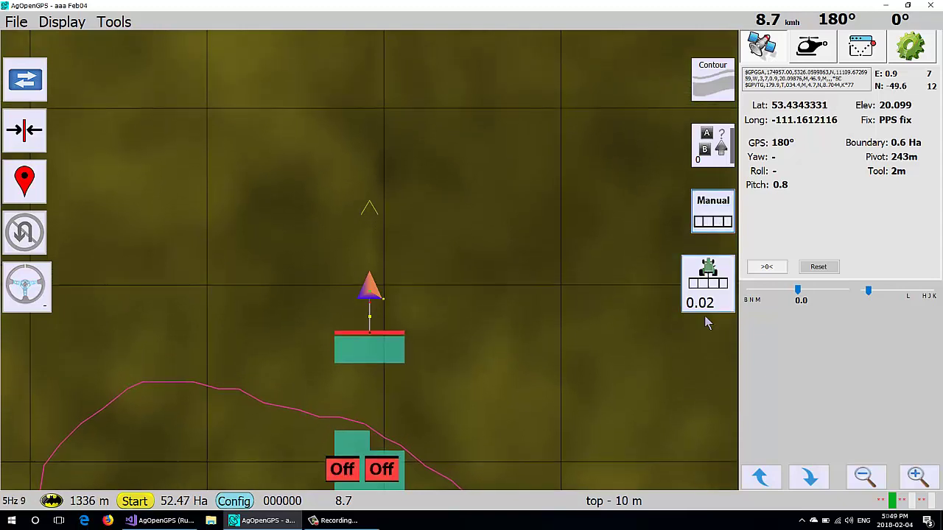
left_click_drag(800, 295, 761, 299)
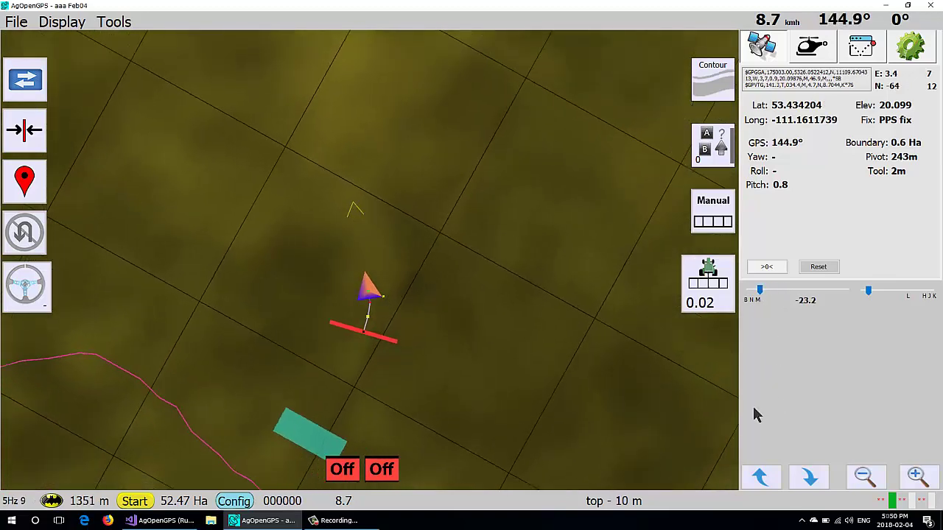
Build a headland 1.0 tool widths inside the boundary, then zoom out to the whole field
left_click(132, 501)
left_click(178, 444)
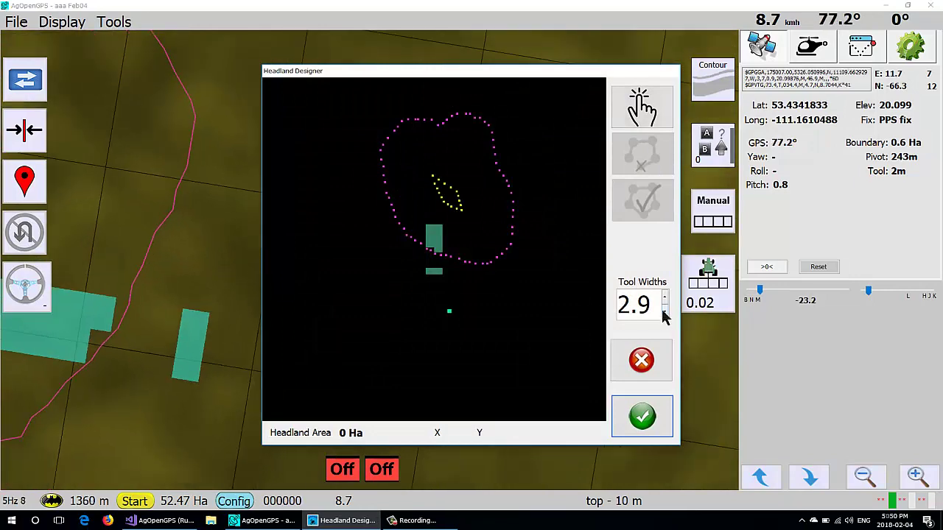
left_click(665, 312)
left_click(665, 313)
left_click(666, 312)
left_click_drag(665, 314, 665, 314)
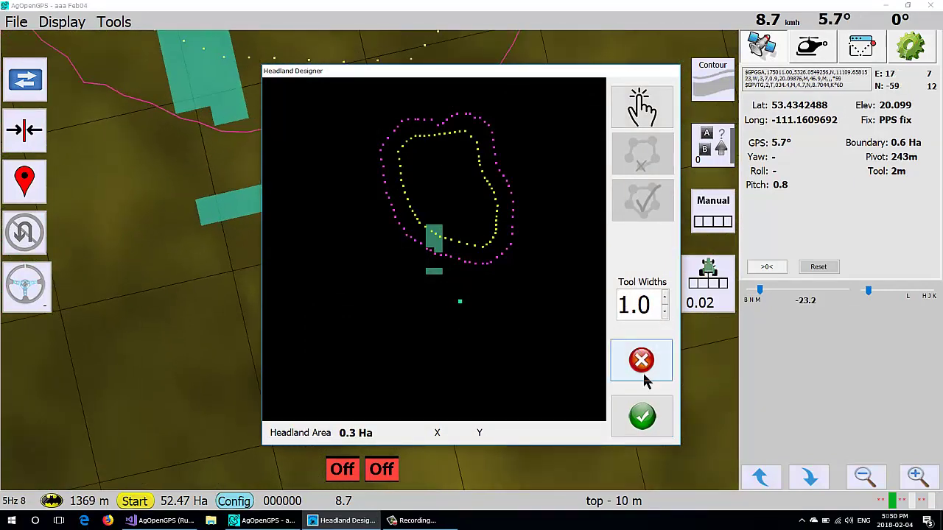
left_click(641, 416)
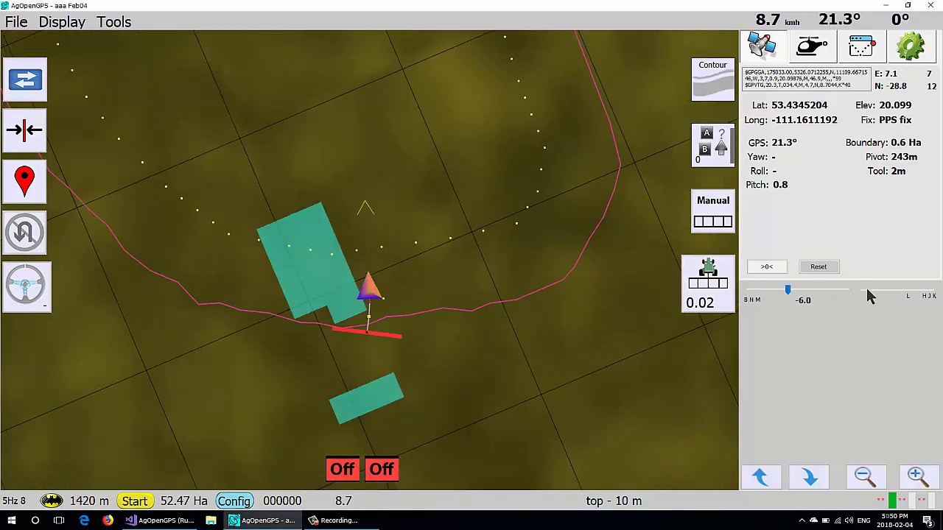
left_click(864, 478)
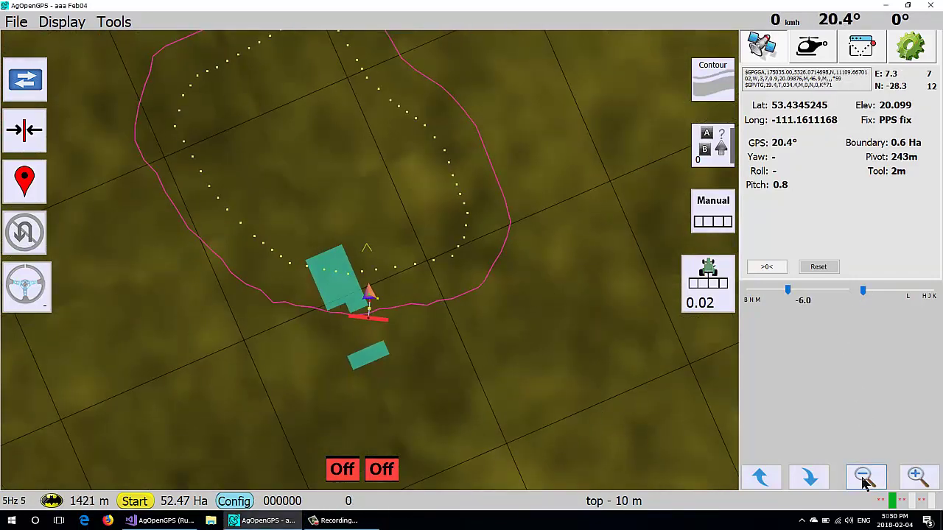
left_click(864, 478)
left_click(864, 478)
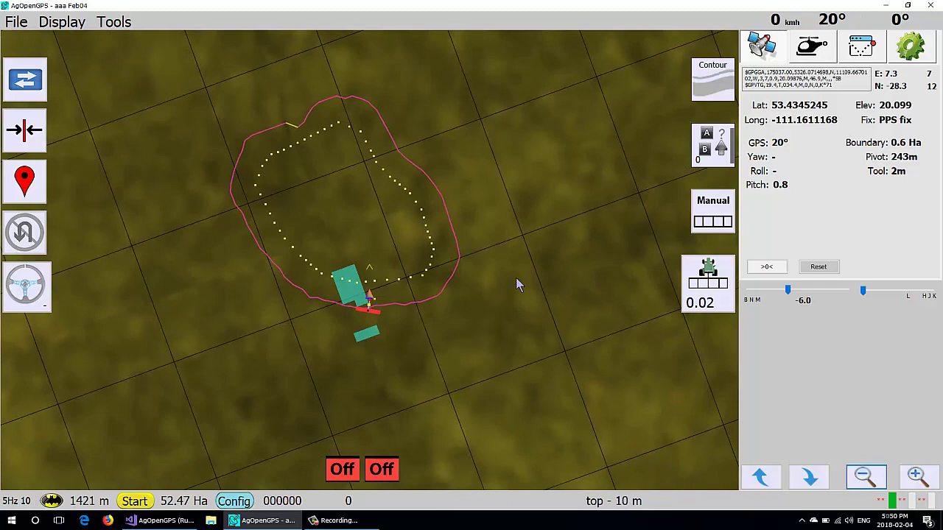
Guide along the saved ABLine N S and turn on automatic U-turns
left_click(713, 144)
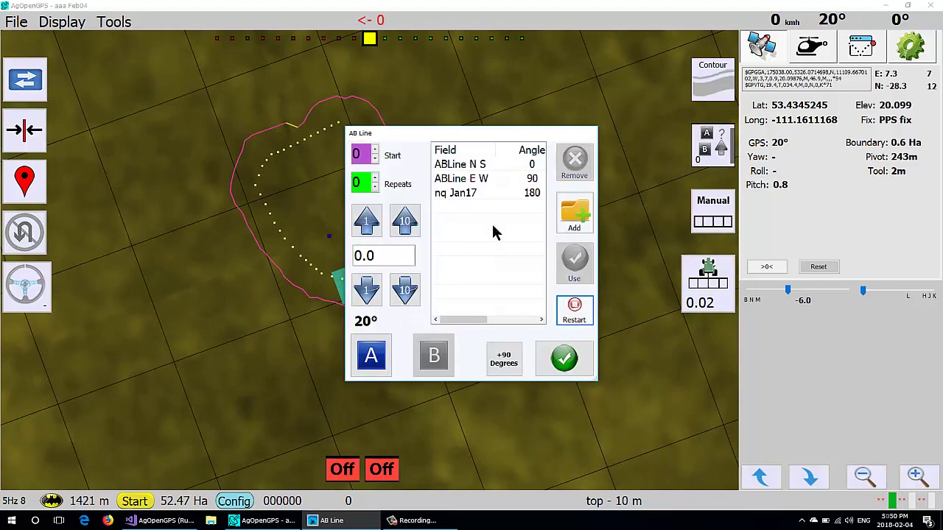
left_click(472, 165)
left_click(576, 274)
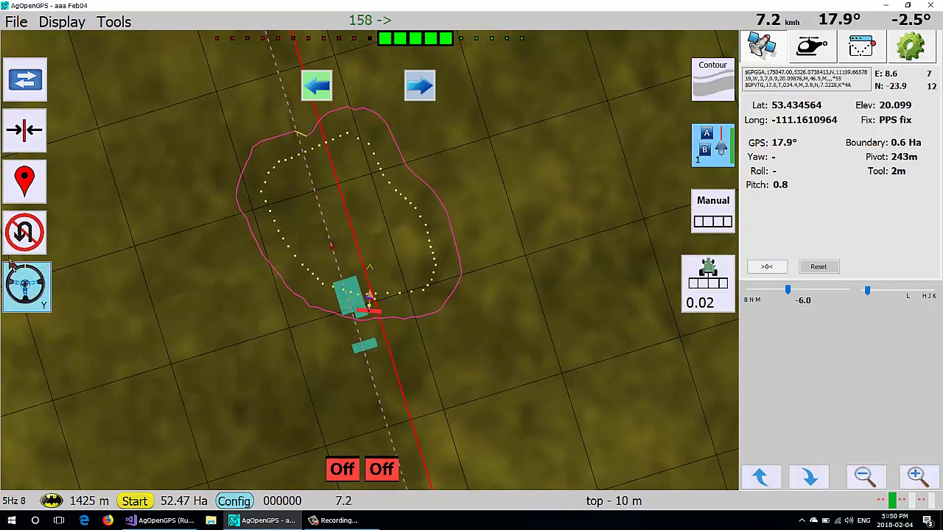
left_click(25, 234)
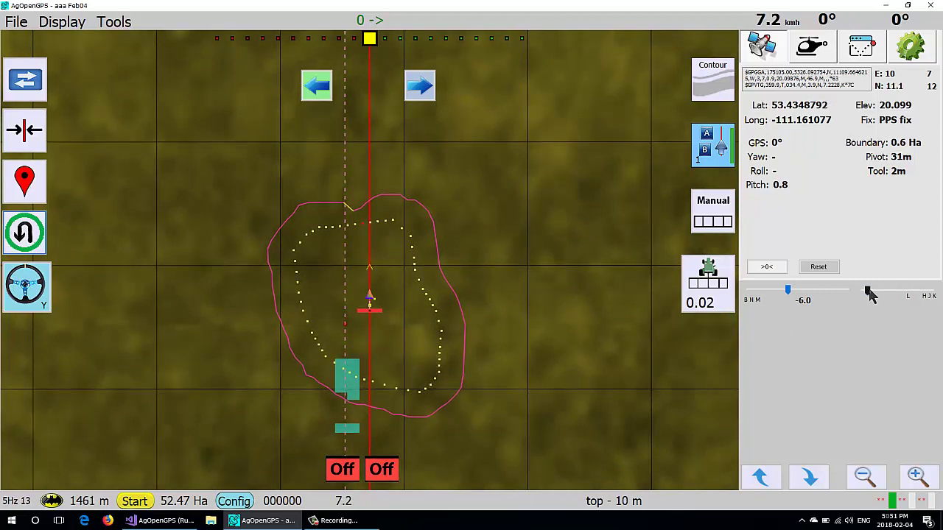
Pull the simulator speed back, slowing the tractor to 3.8 km/h
left_click_drag(866, 293, 863, 297)
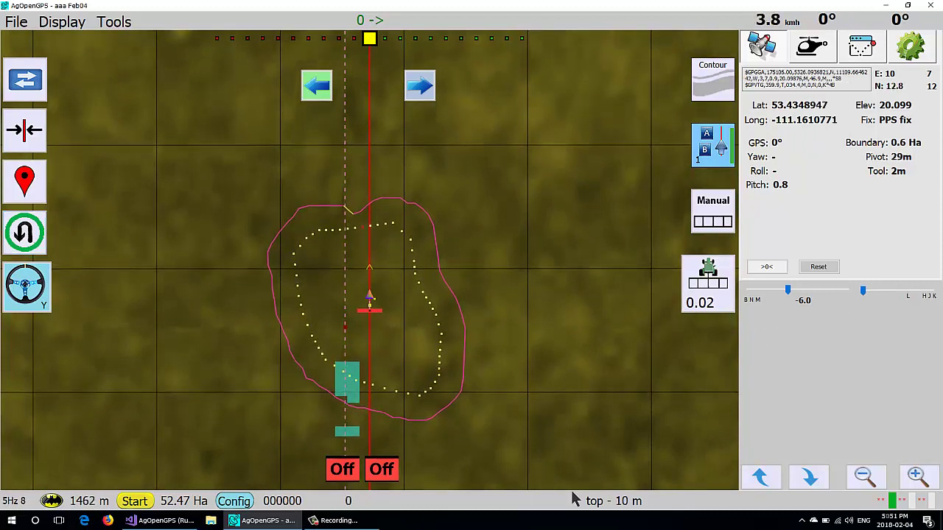